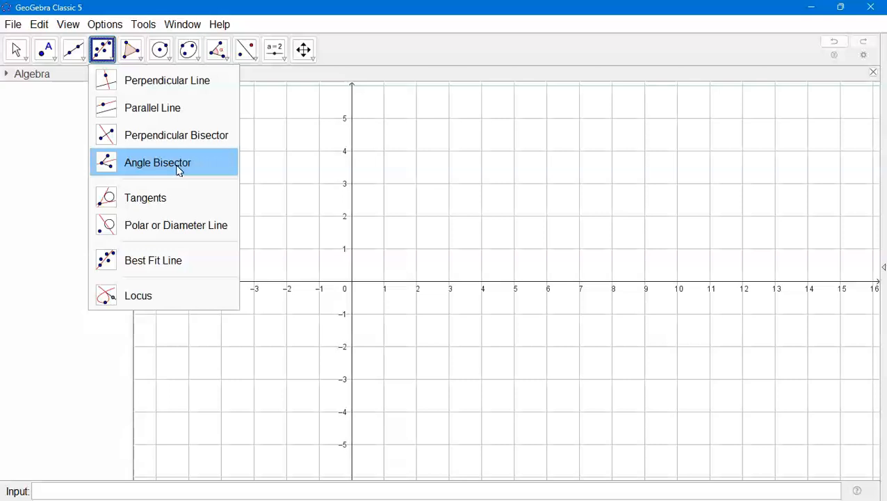
- Construct the angle bisectors of the x-axis and the y-axis
click(179, 164)
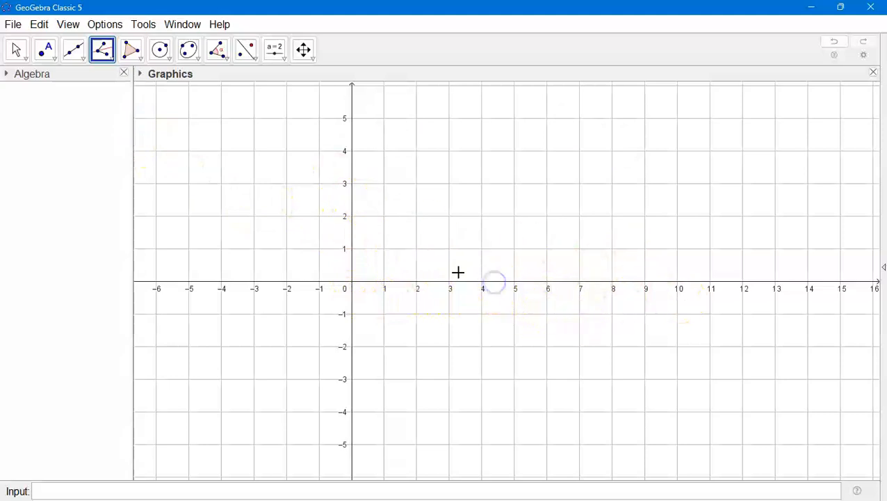
click(353, 170)
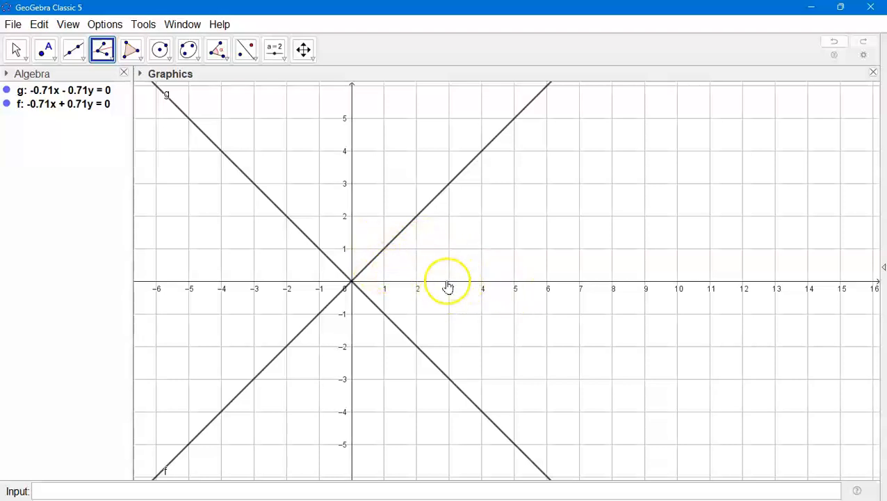
- Mark the angles from the x-axis to bisector f and from f to the y-axis, and move their labels clear of the arcs
click(228, 63)
click(252, 79)
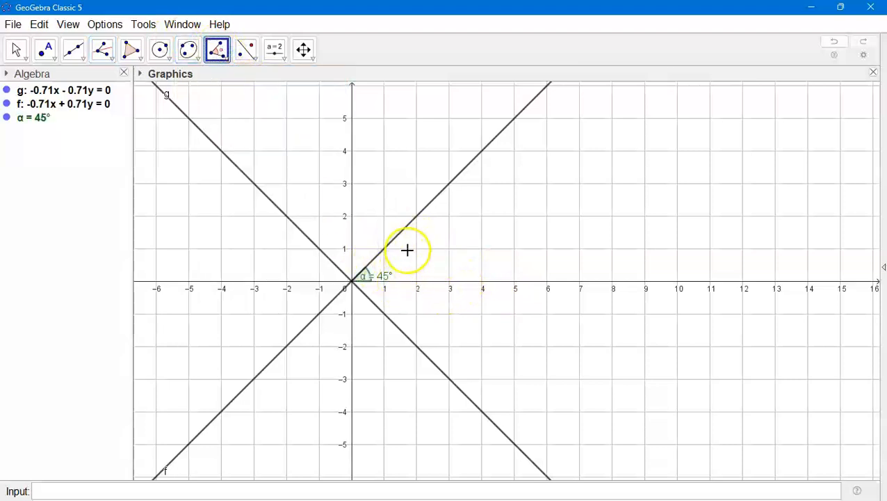
click(399, 233)
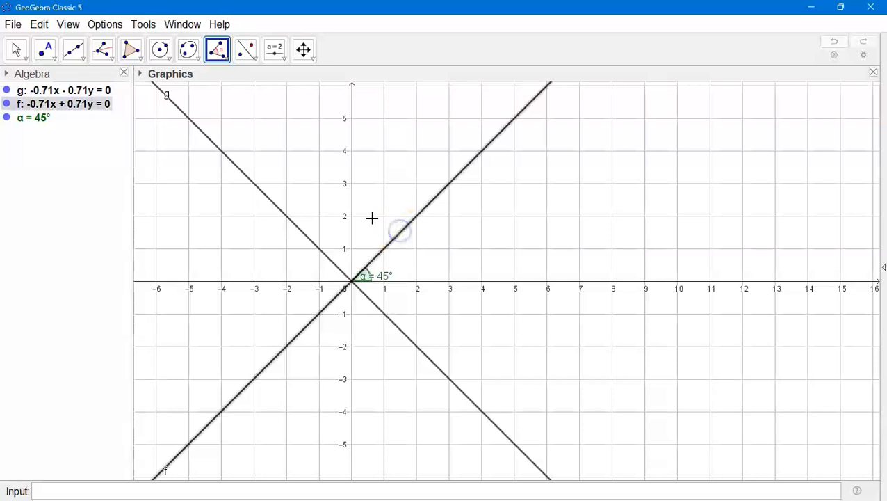
click(350, 214)
click(17, 52)
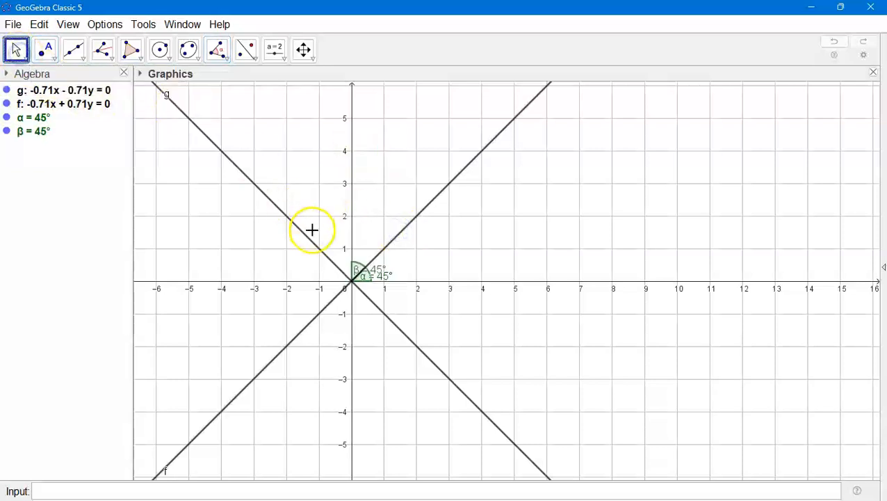
click(357, 267)
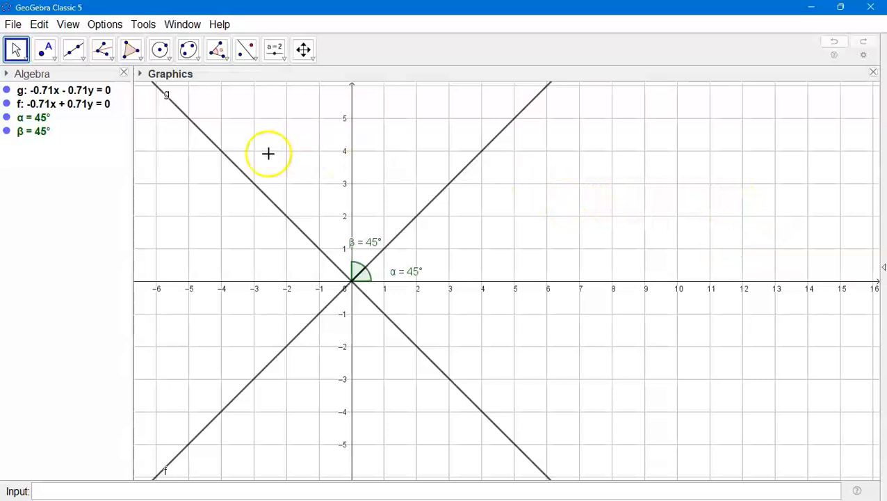
- Draw two segments from a shared point A at about (6.44, 2.96), one to about (11.62, 3.14) and one to about (8.62, 5.58)
click(85, 56)
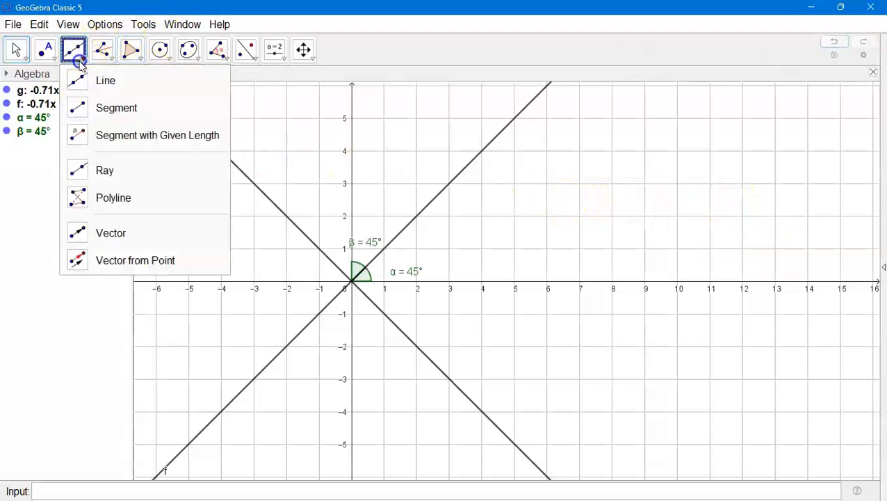
click(105, 80)
click(561, 185)
click(730, 179)
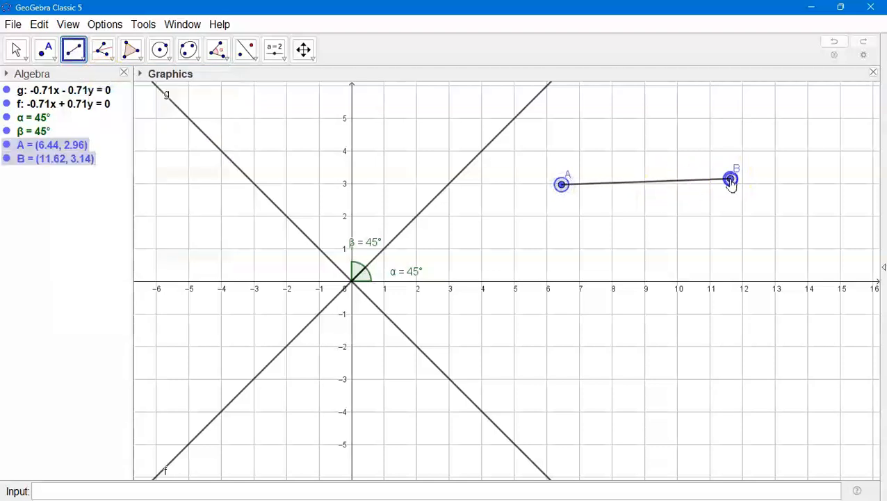
click(562, 184)
click(632, 99)
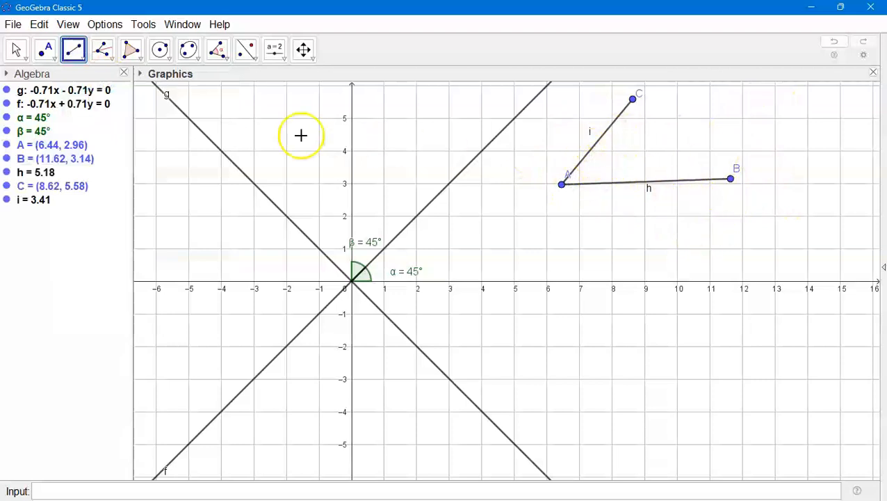
- Construct the angle bisectors of segments h and i, which meet at point A
click(102, 48)
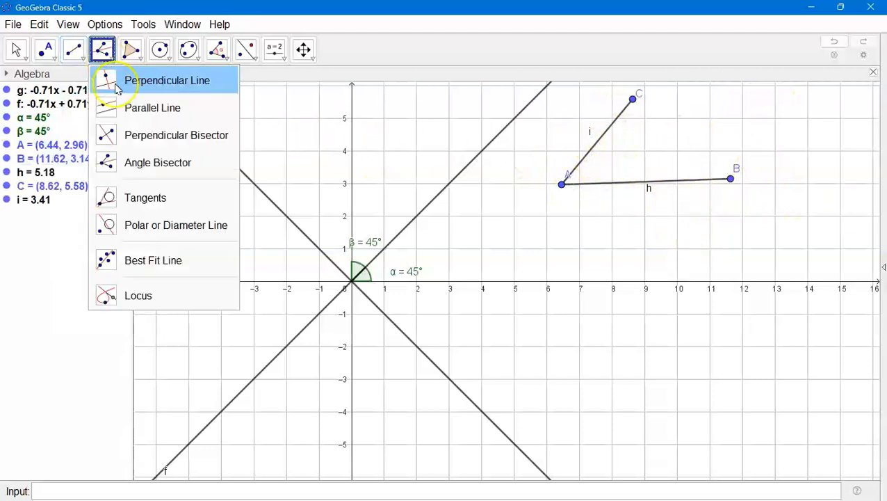
click(631, 182)
click(610, 155)
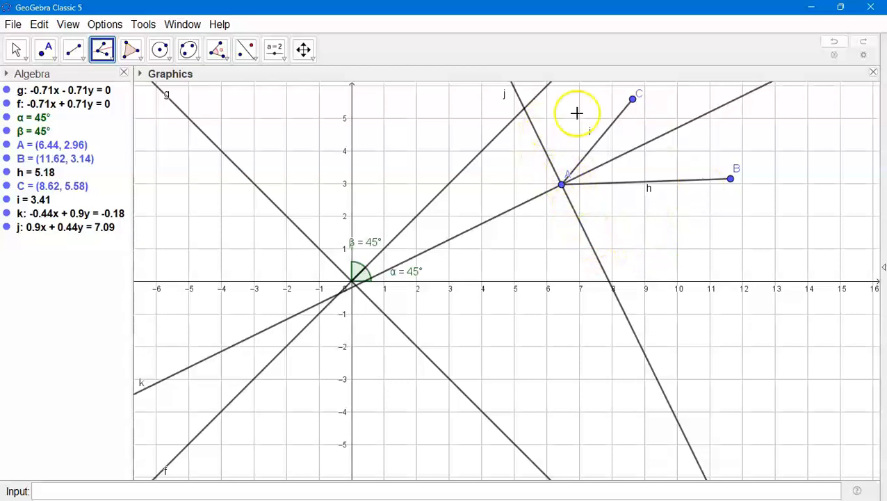
- Mark the angle between segment h and bisector k at point A
click(46, 49)
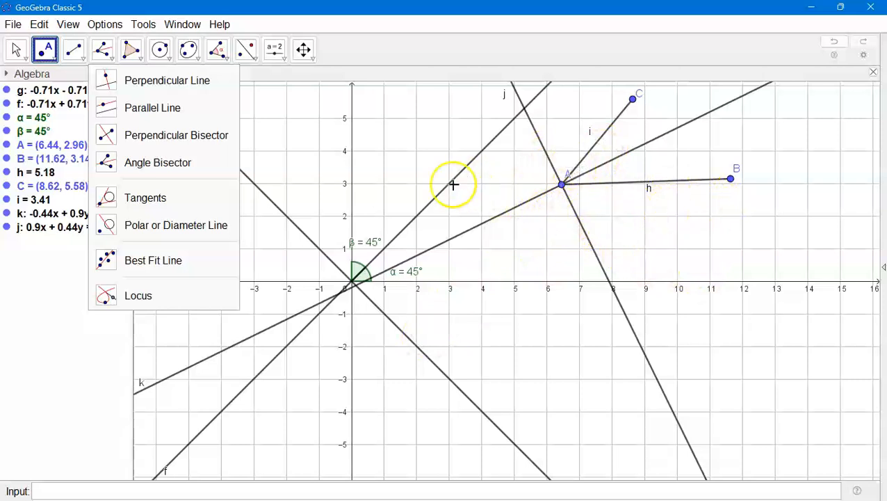
click(218, 50)
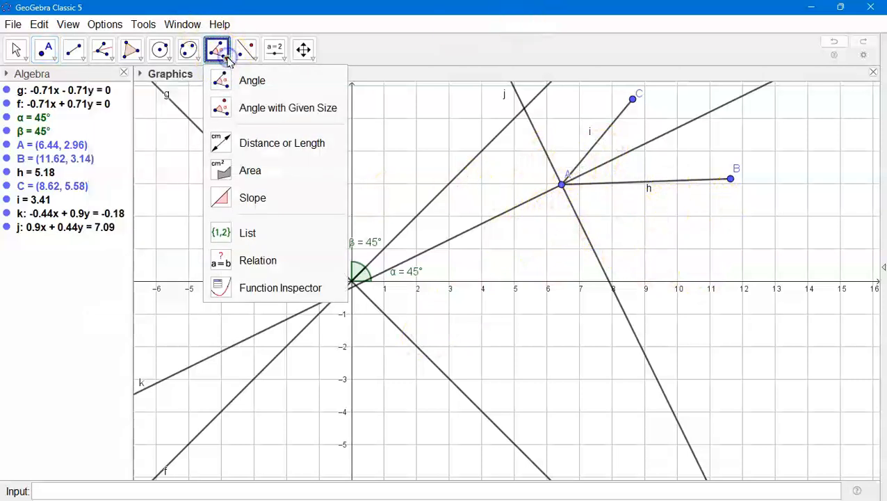
mouse_move(246, 50)
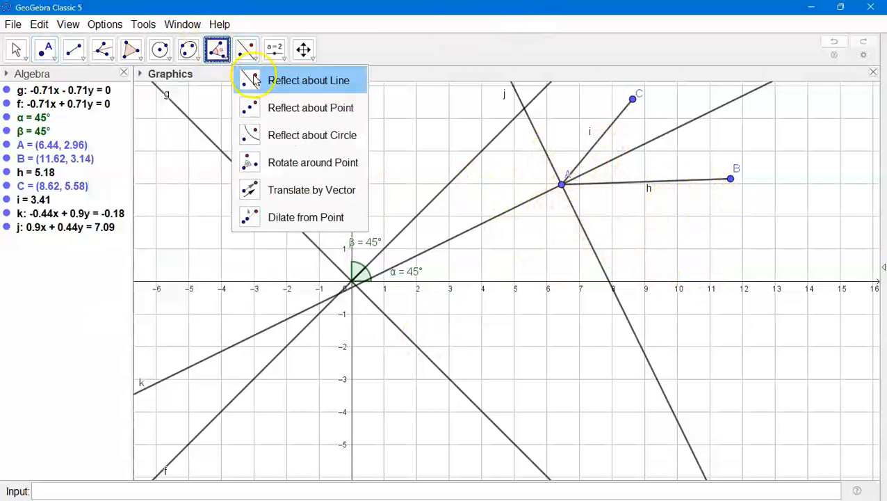
click(638, 184)
click(638, 148)
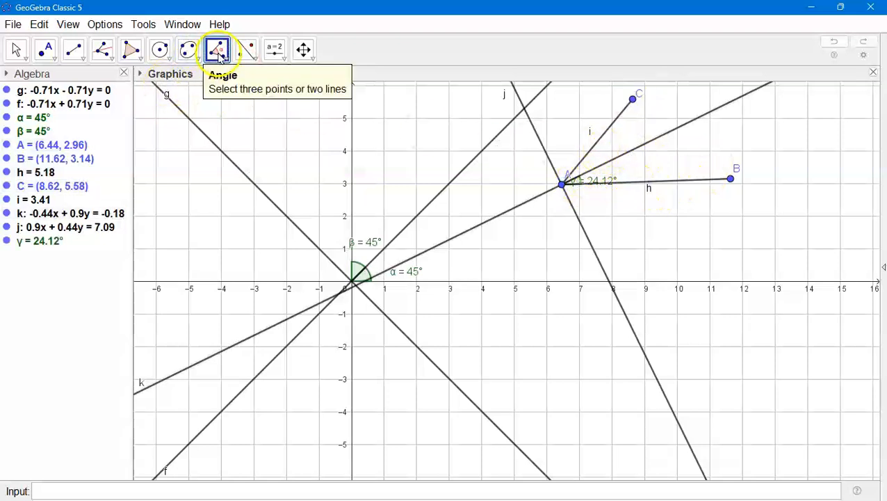
- Place a point on bisector k between segments h and i, at about (9.36, 4.39)
click(221, 57)
click(45, 50)
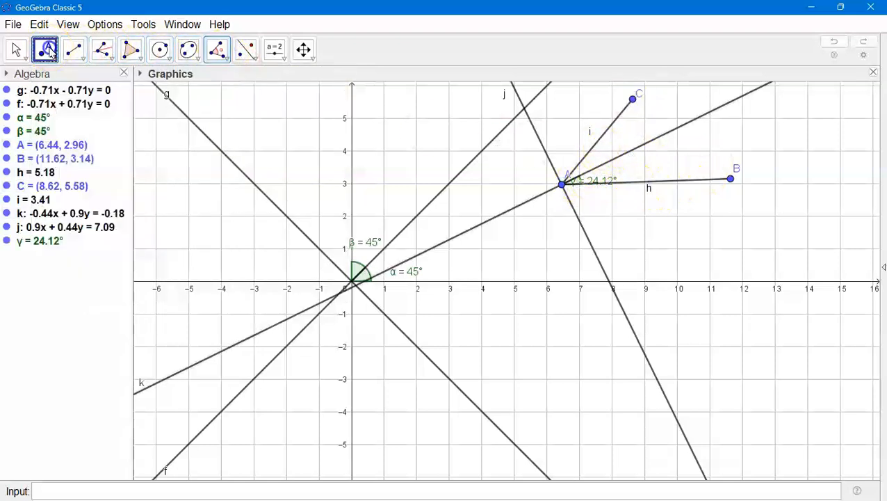
click(657, 140)
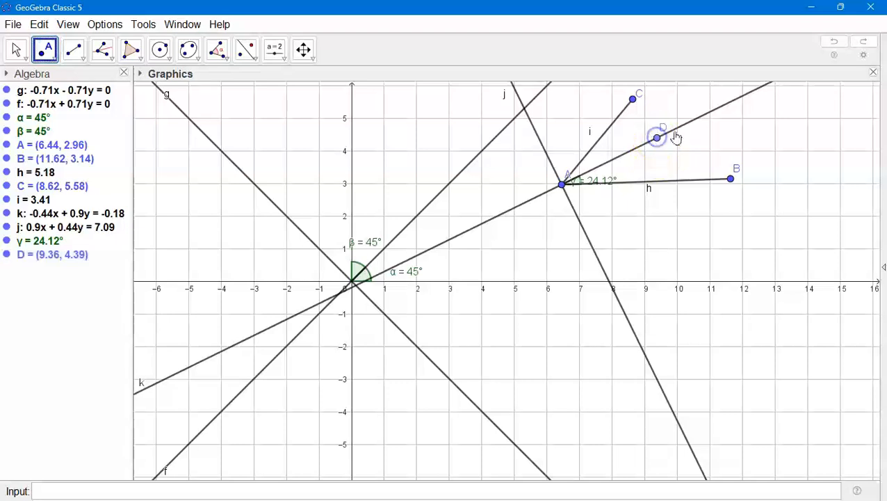
- Mark the angle through points D, A and C, and move the overlapping γ label up beside segment i
click(218, 55)
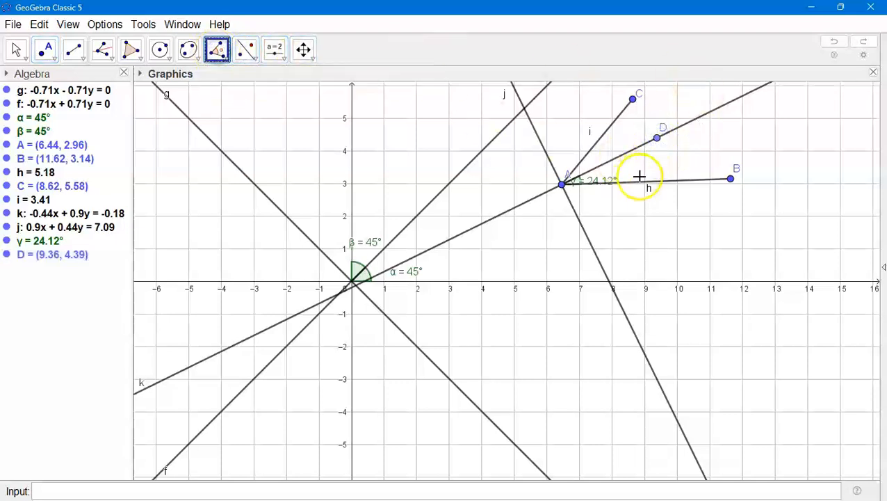
click(657, 139)
click(562, 184)
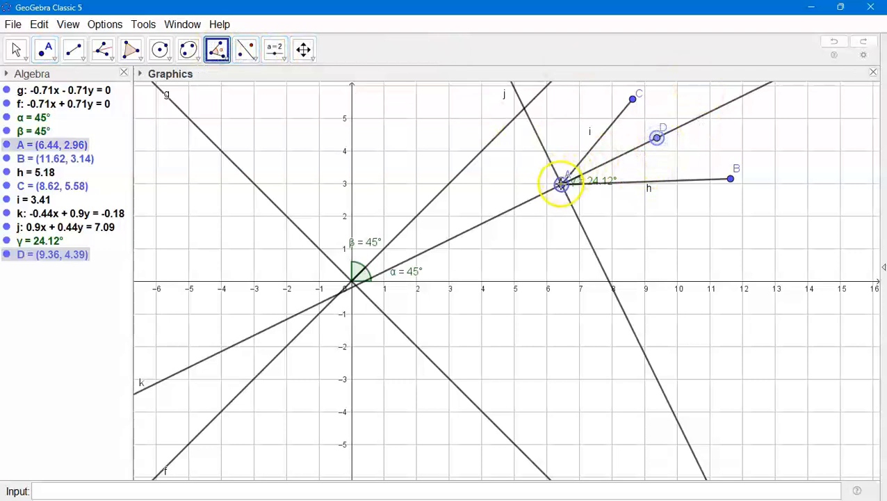
click(633, 98)
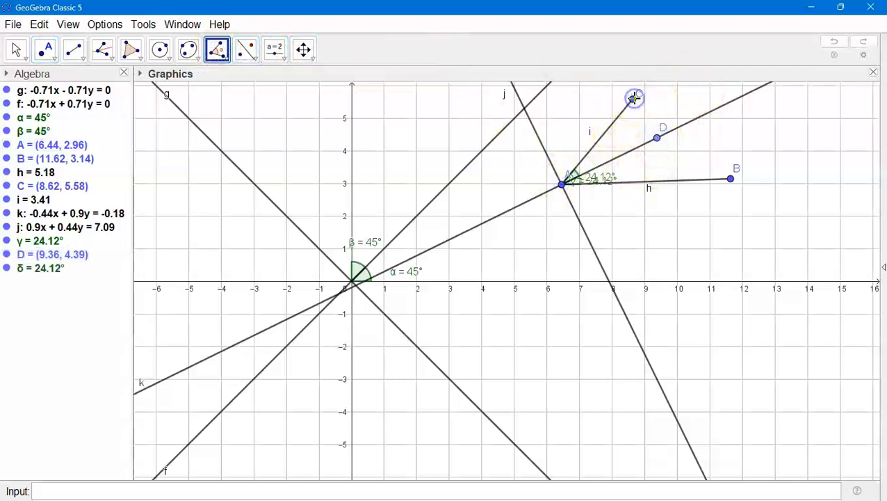
key(Escape)
drag(591, 177, 607, 137)
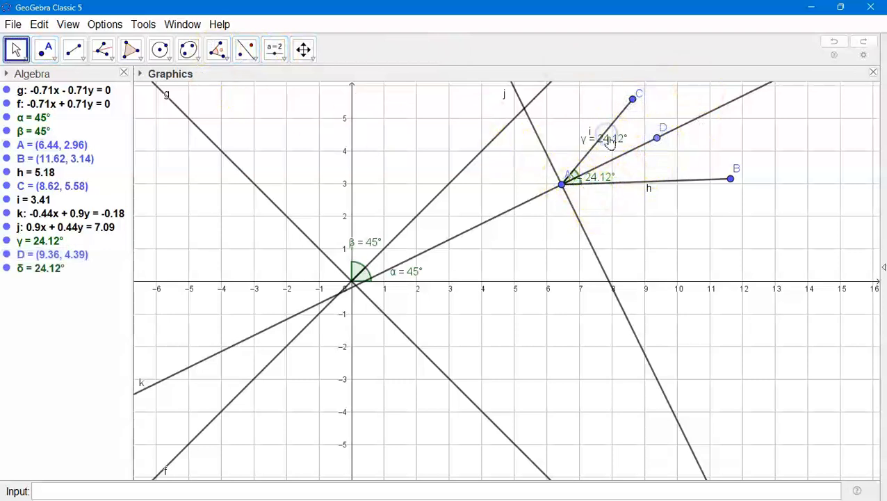
click(590, 175)
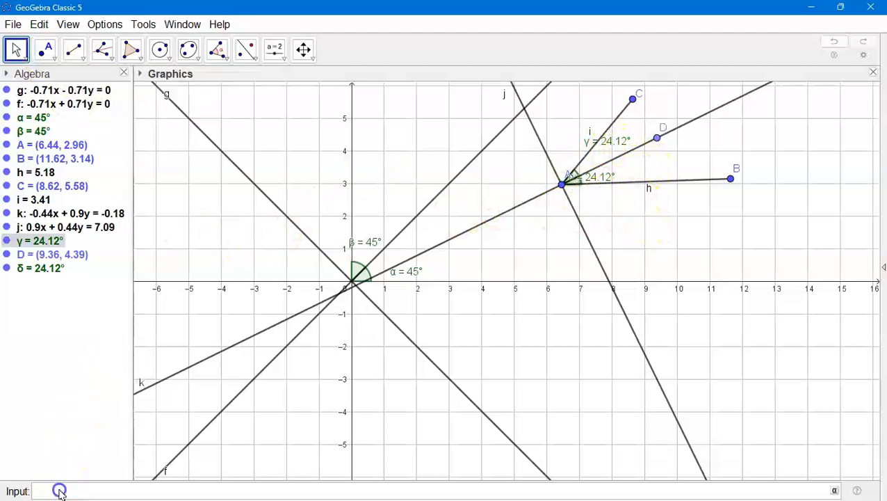
- Create the bisectors of lines k and f with the command AngleBisector(k, f)
text(angleb)
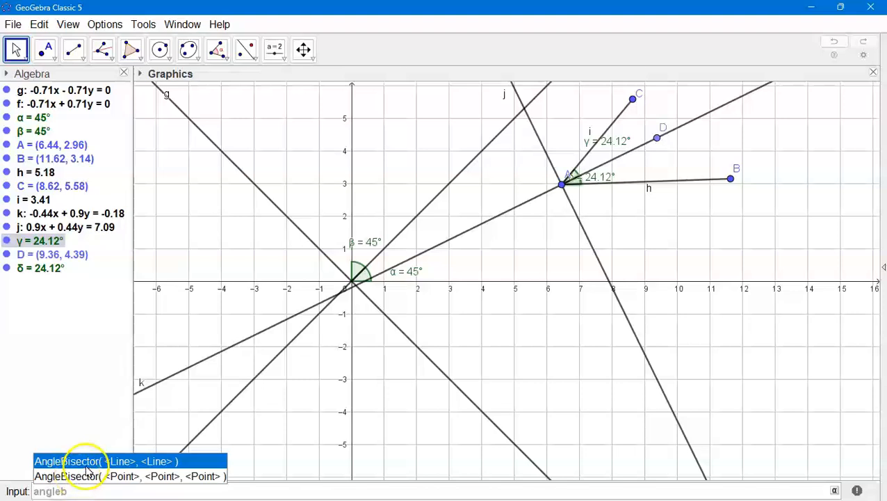
click(90, 461)
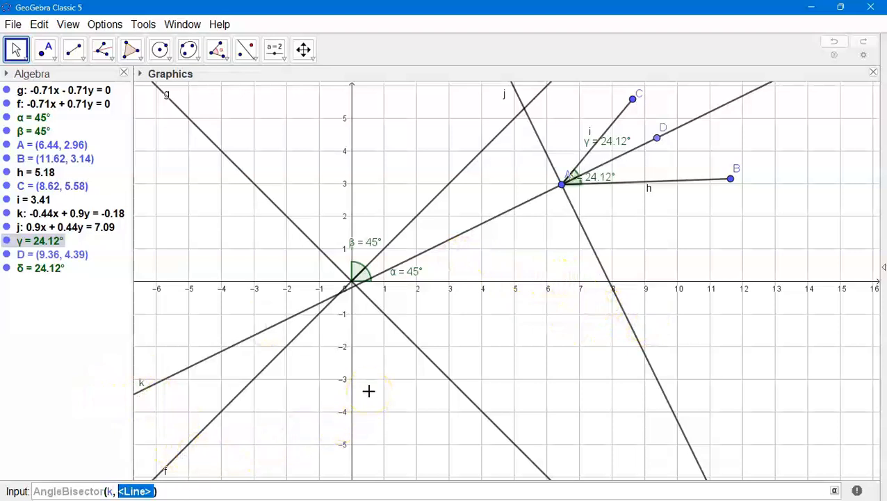
text(f)
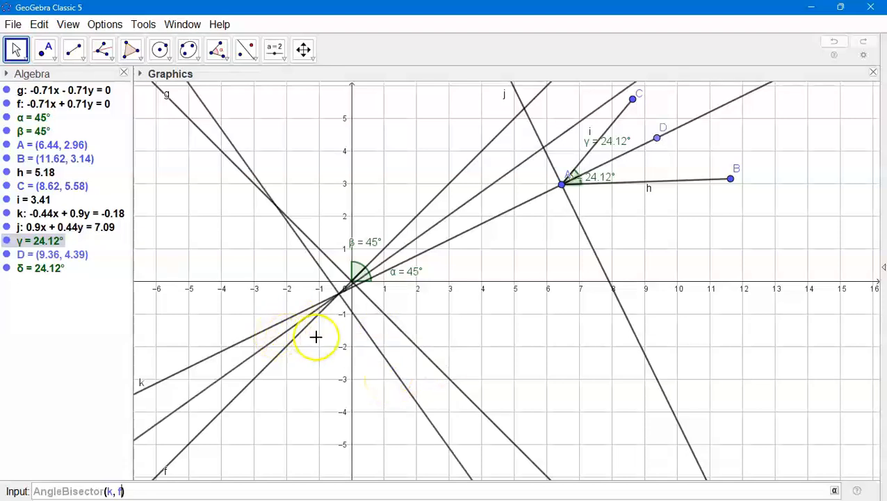
key(Return)
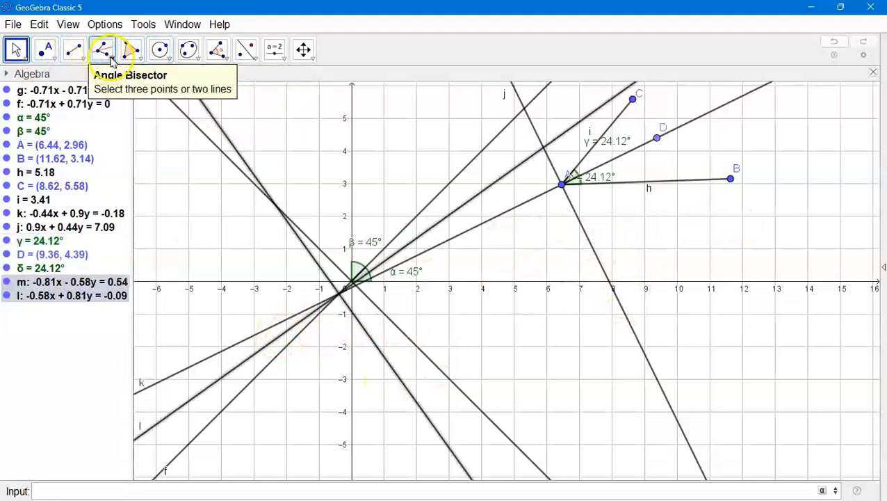
- Place three free points below the x-axis at about (6.26, -1), (4.94, -2.52) and (7.26, -2.66)
click(45, 49)
click(555, 314)
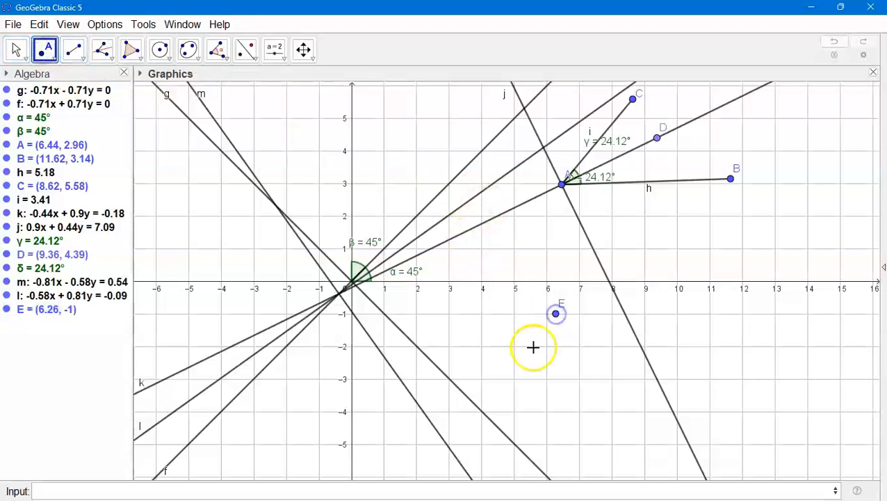
click(512, 363)
click(588, 367)
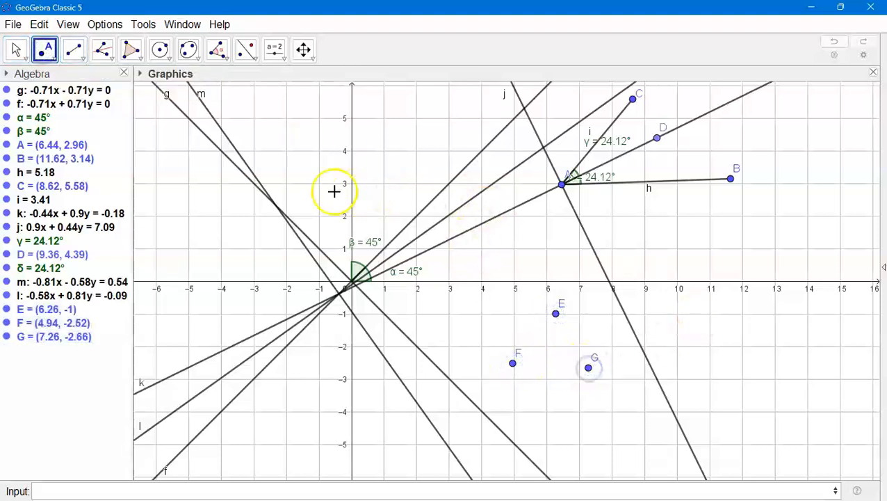
- Construct the angle bisector through points G, F and E, with F as the vertex
click(104, 54)
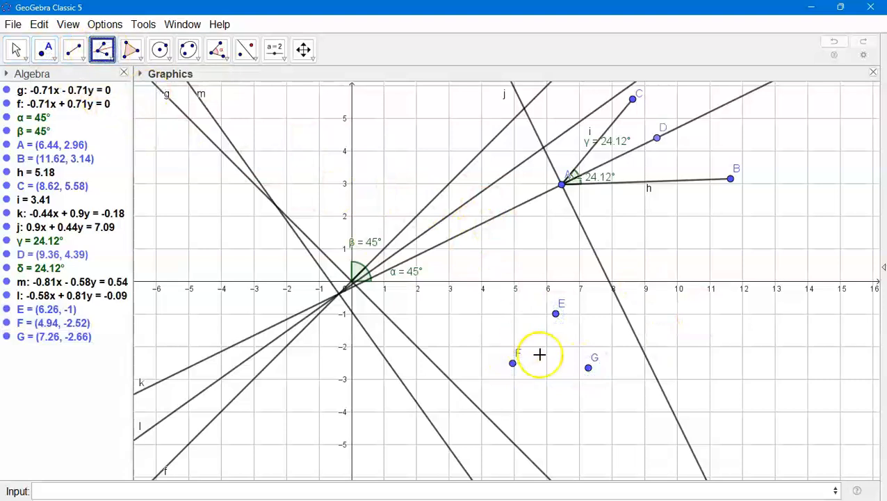
click(589, 367)
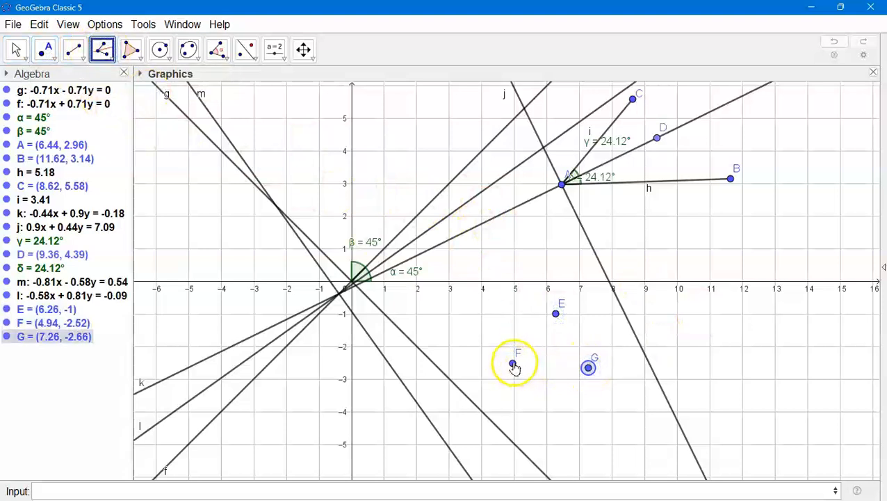
click(512, 363)
click(554, 315)
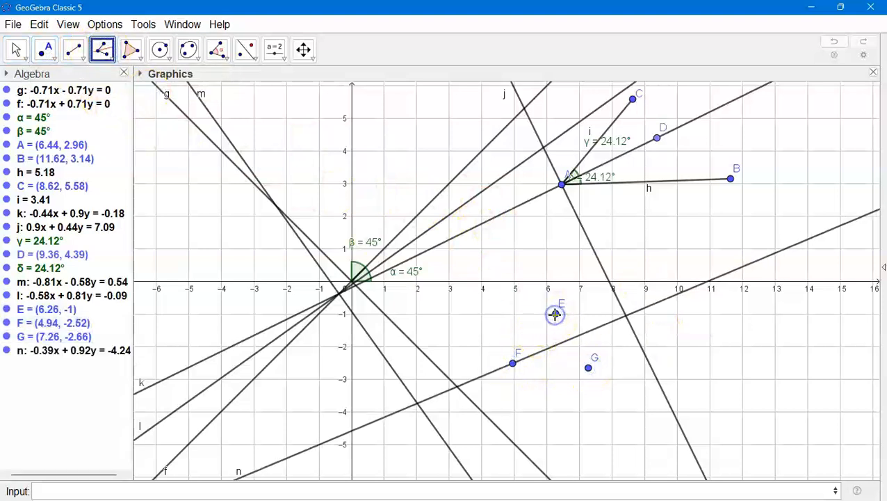